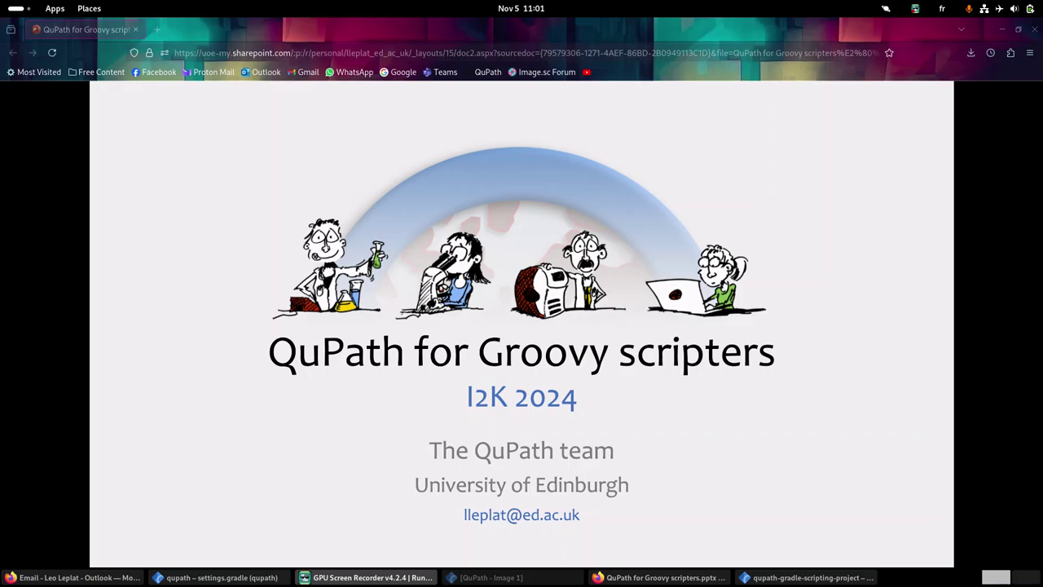
Step: Advance the slideshow from the title slide to the Introduction slide on QuPath's interface limits
left_click(565, 376)
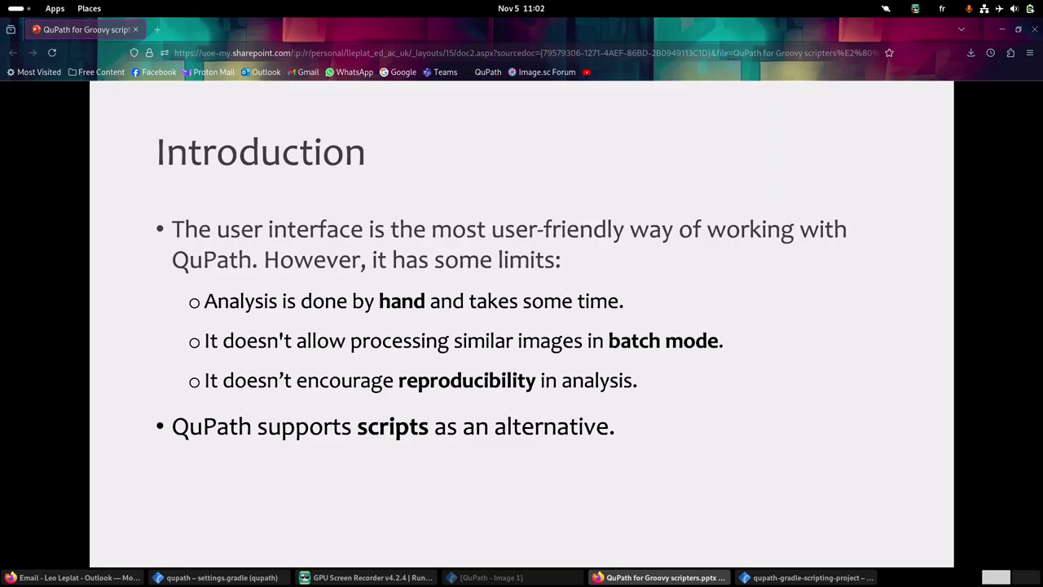
Step: Advance through the Workflows slides to slide 4 of 22, then leave the slideshow
key("Right")
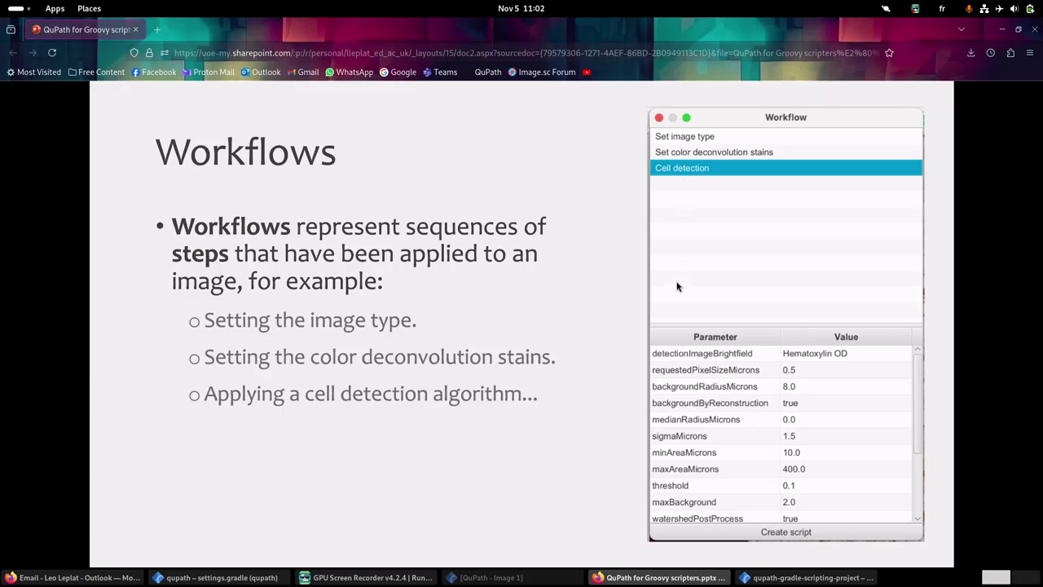
left_click(594, 468)
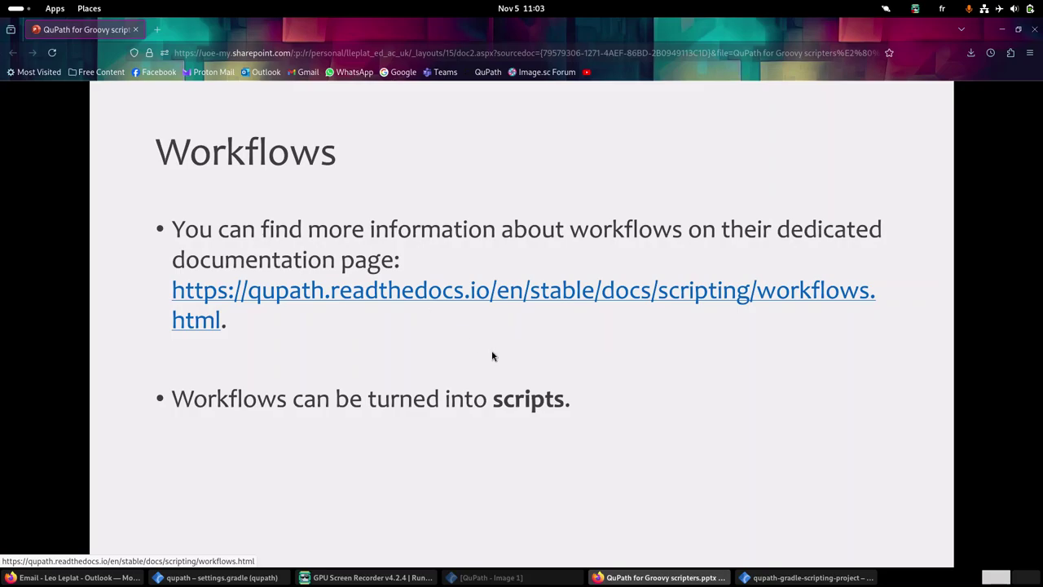
left_click(783, 577)
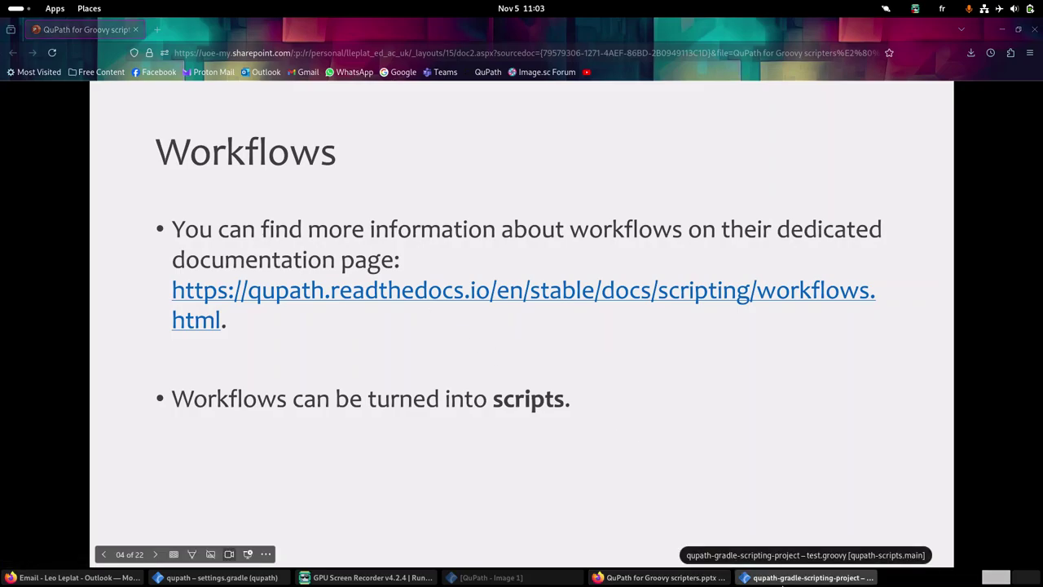
Step: Draw a rectangular annotation over a tissue region on Image 1 in QuPath
left_click(453, 579)
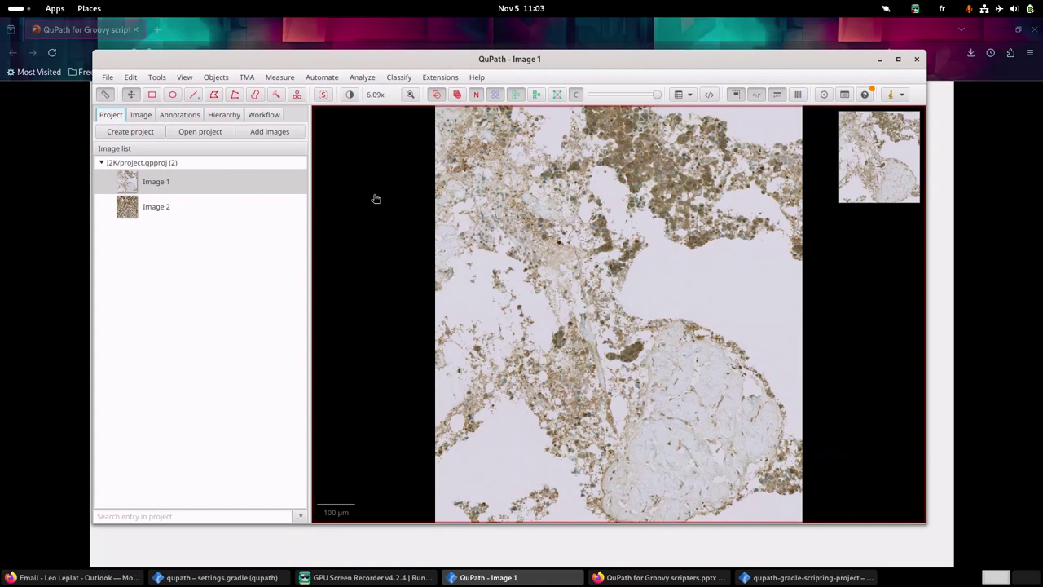
left_click(151, 95)
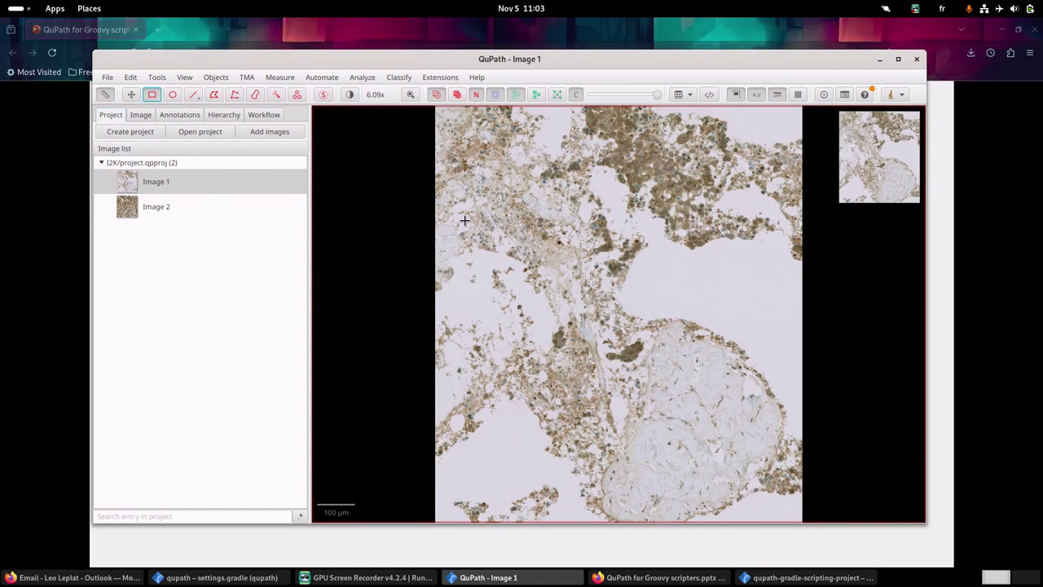
left_click_drag(507, 181, 639, 329)
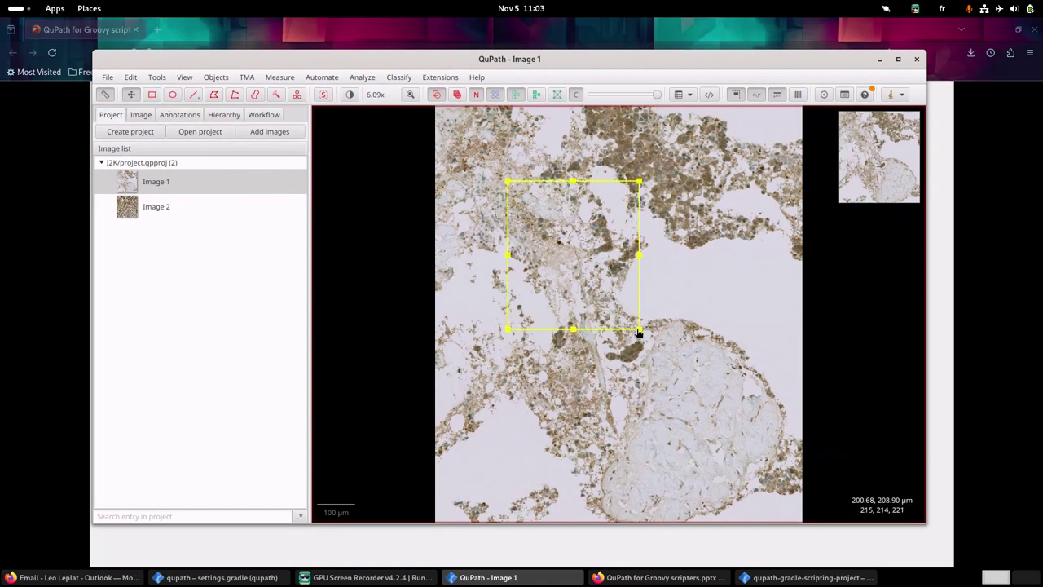
Step: Run Analyze > Cell detection > Cell detection inside the rectangle to outline the cells
left_click(353, 82)
mouse_move(378, 126)
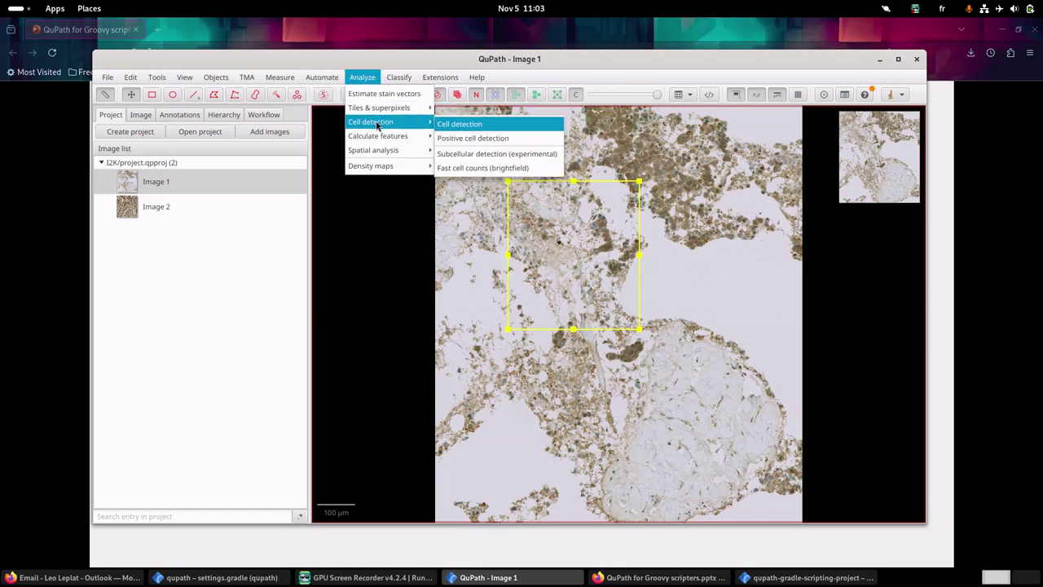
left_click(462, 129)
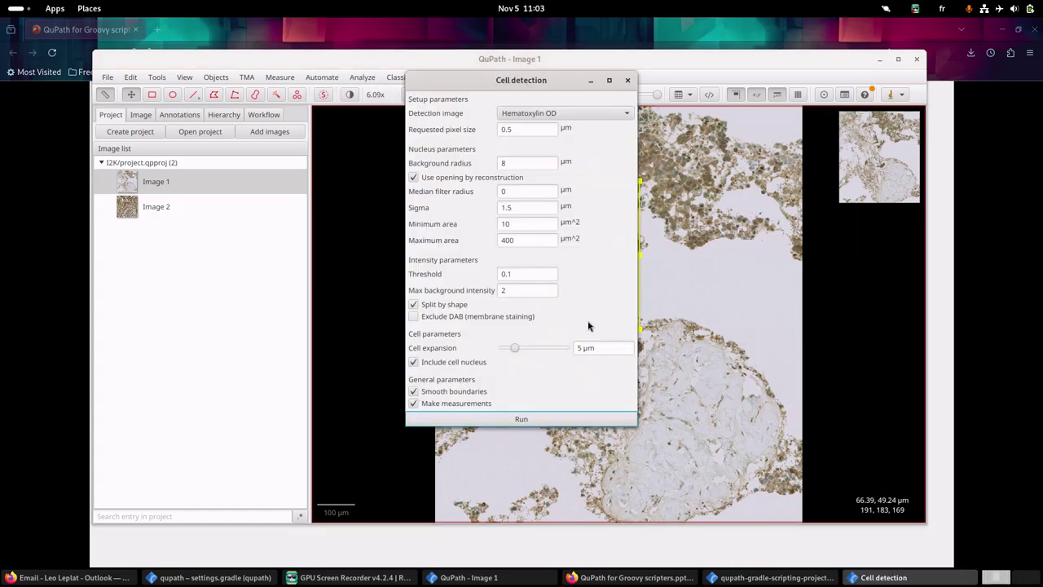
left_click(536, 417)
left_click_drag(458, 82, 734, 155)
scroll(542, 257, "up", 5)
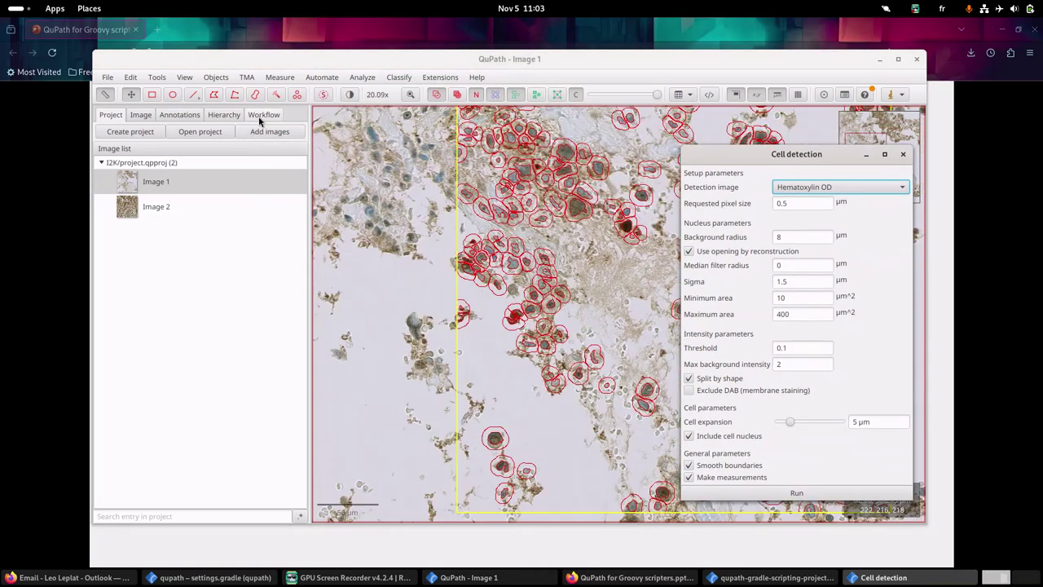
Step: Create a workflow from Image 1's command history and inspect its stain and Cell detection steps
left_click(264, 115)
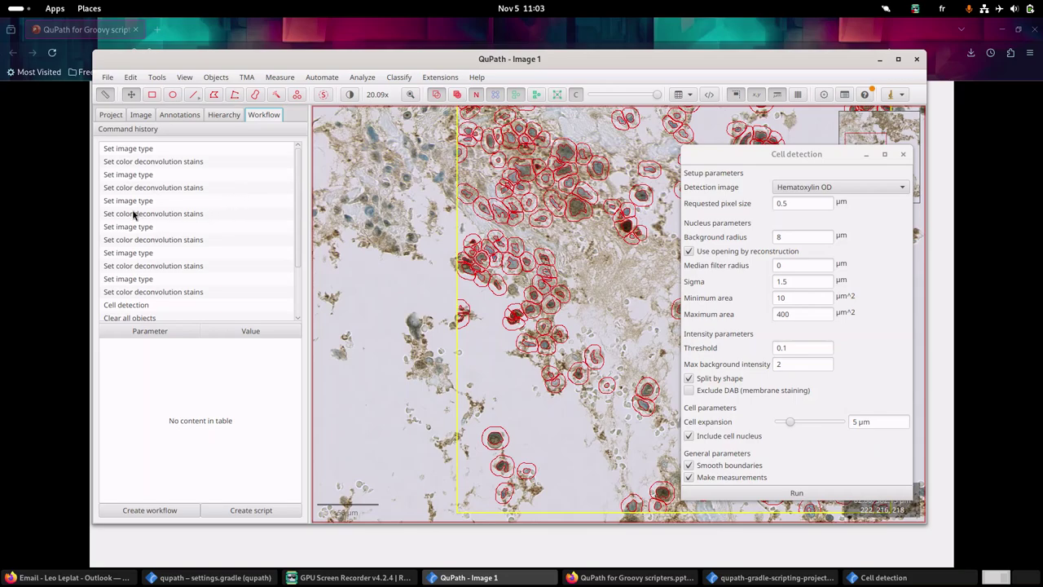
scroll(163, 232, "down", 3)
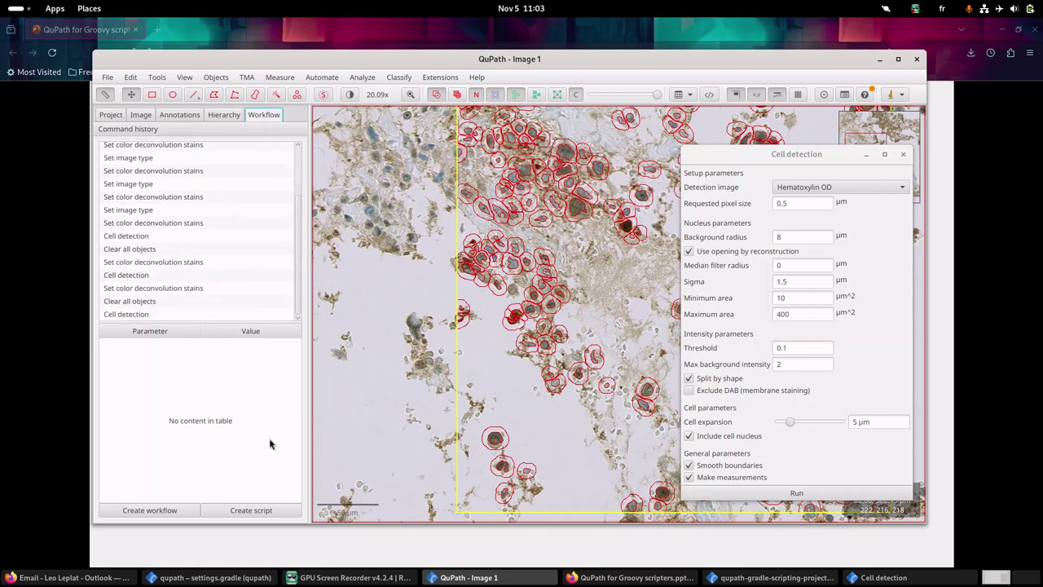
left_click(150, 510)
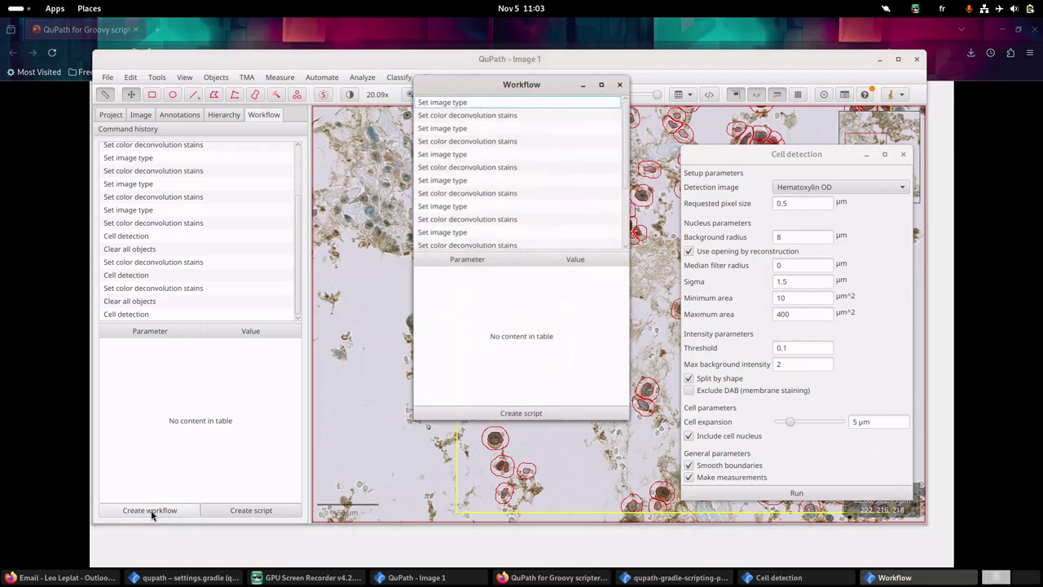
left_click(481, 142)
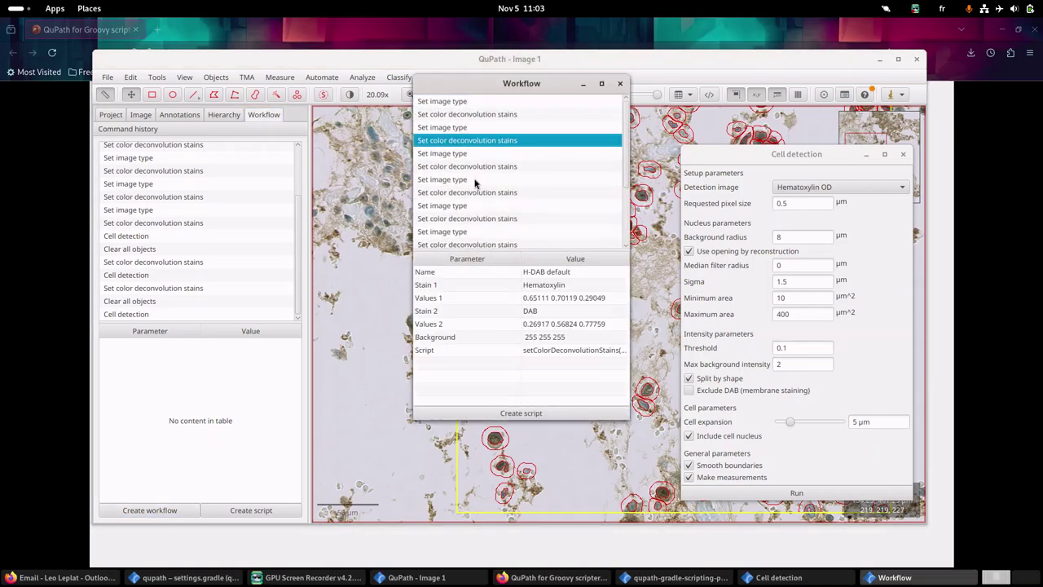
scroll(477, 187, "down", 3)
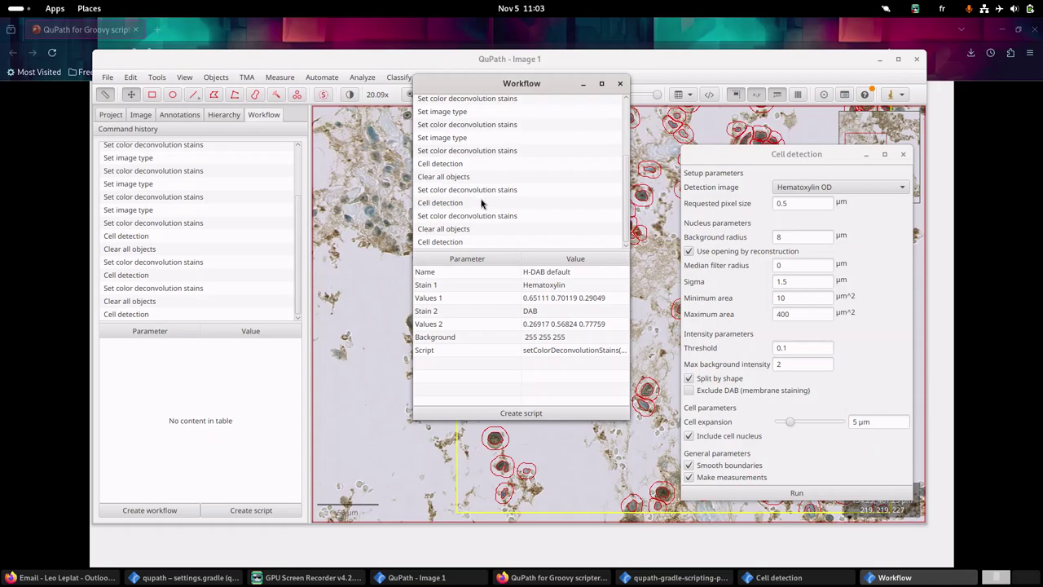
left_click(452, 242)
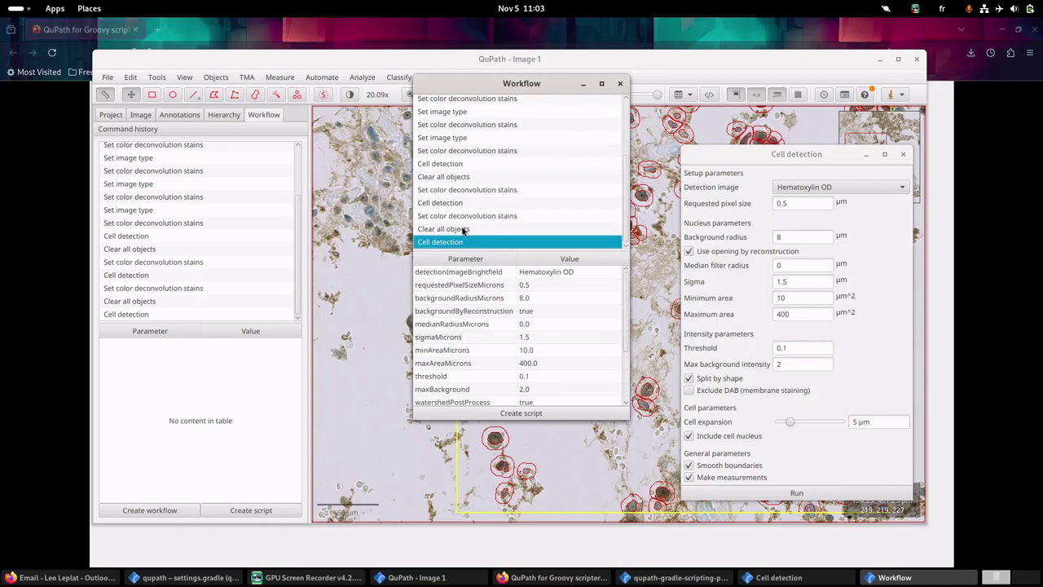
Step: Select the workflow steps and remove the redundant ones, keeping only Cell detection
left_click(463, 229)
scroll(479, 185, "up", 3)
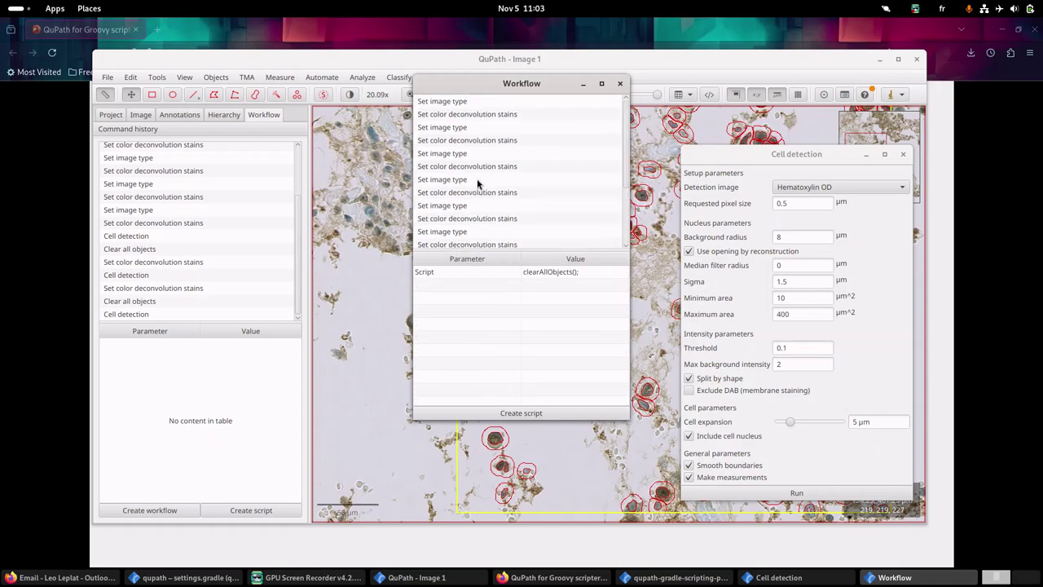
left_click(454, 103, "shift")
right_click(457, 133)
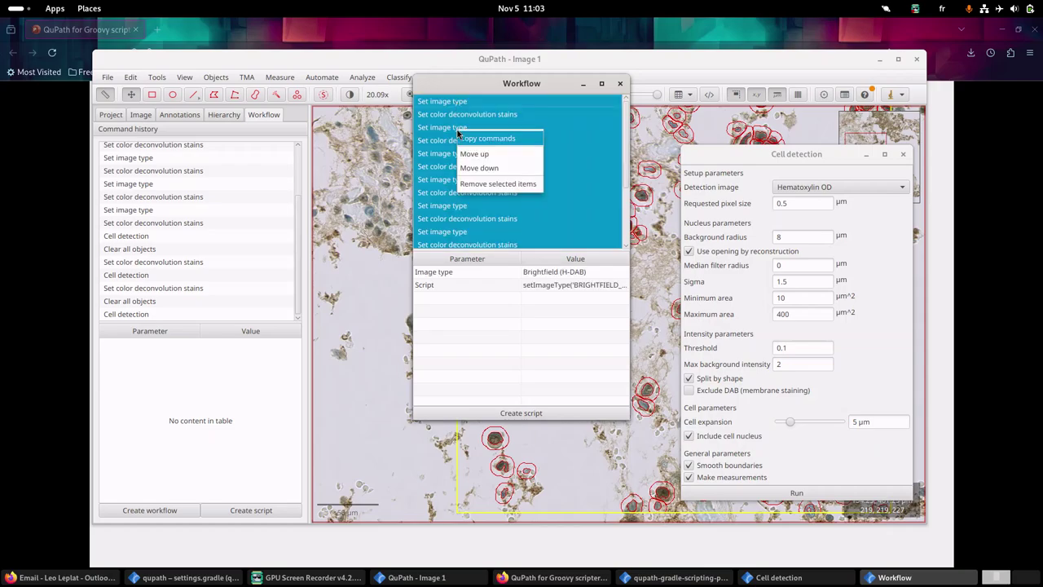
left_click(481, 185)
Step: Confirm the removal and review Cell detection's parameters, including threshold 0.1 and cellExpansionMicrons 5.0
left_click(591, 278)
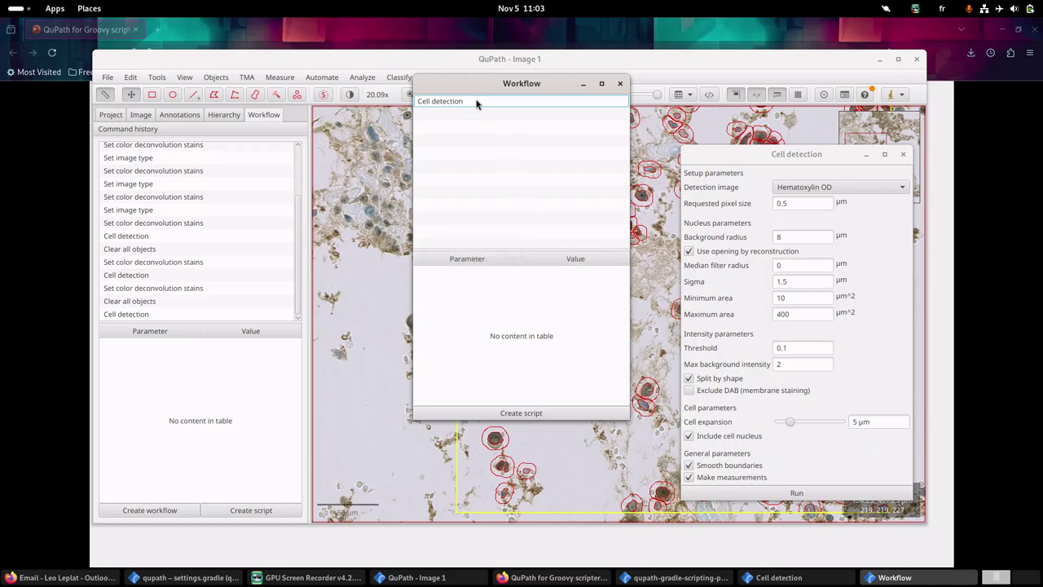
left_click(477, 103)
left_click_drag(464, 81, 385, 111)
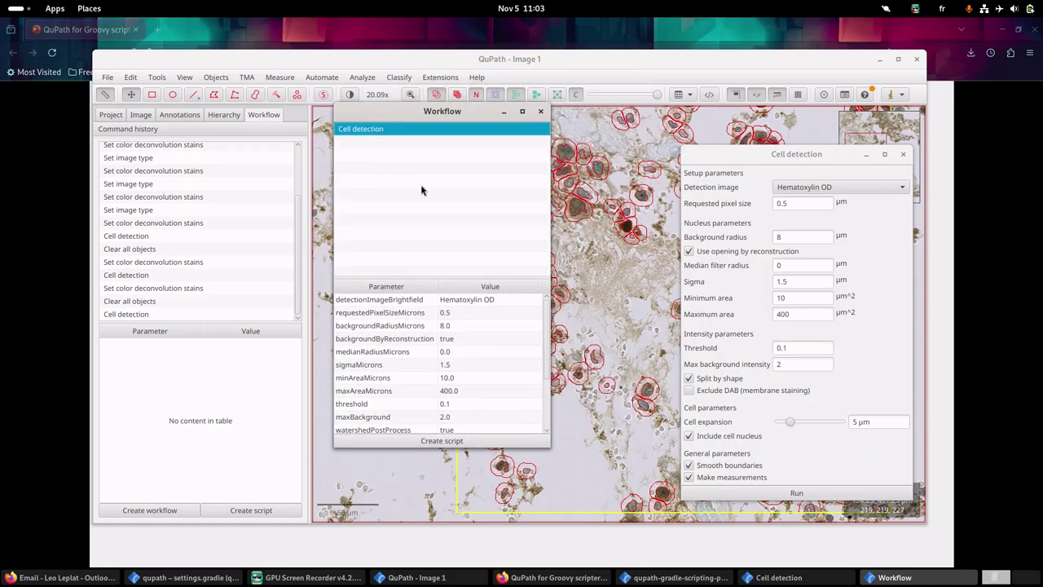
scroll(461, 347, "down", 3)
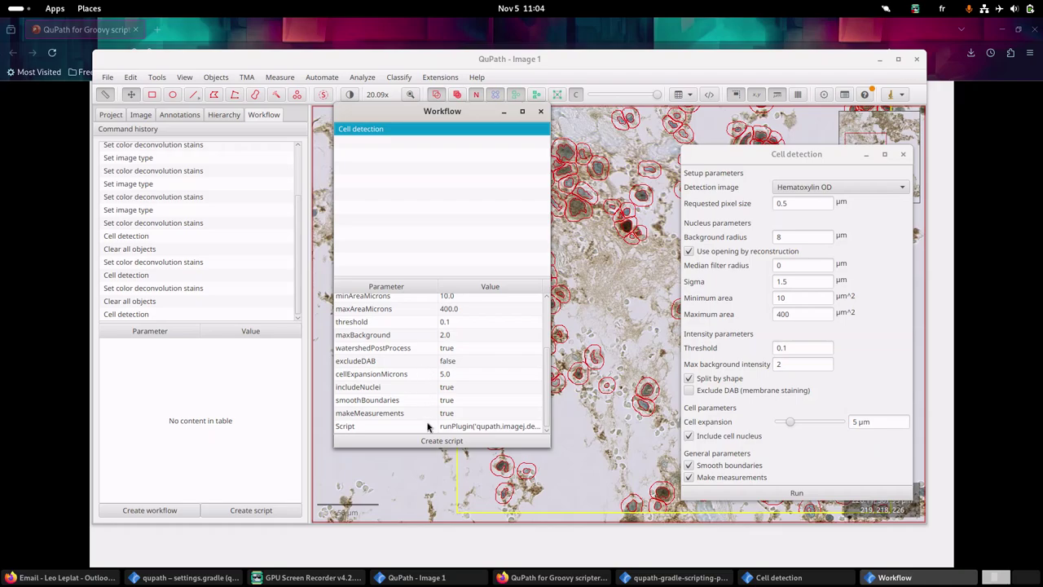
Step: Generate a runPlugin script from the workflow, then close the Workflow and Cell detection windows
left_click(451, 446)
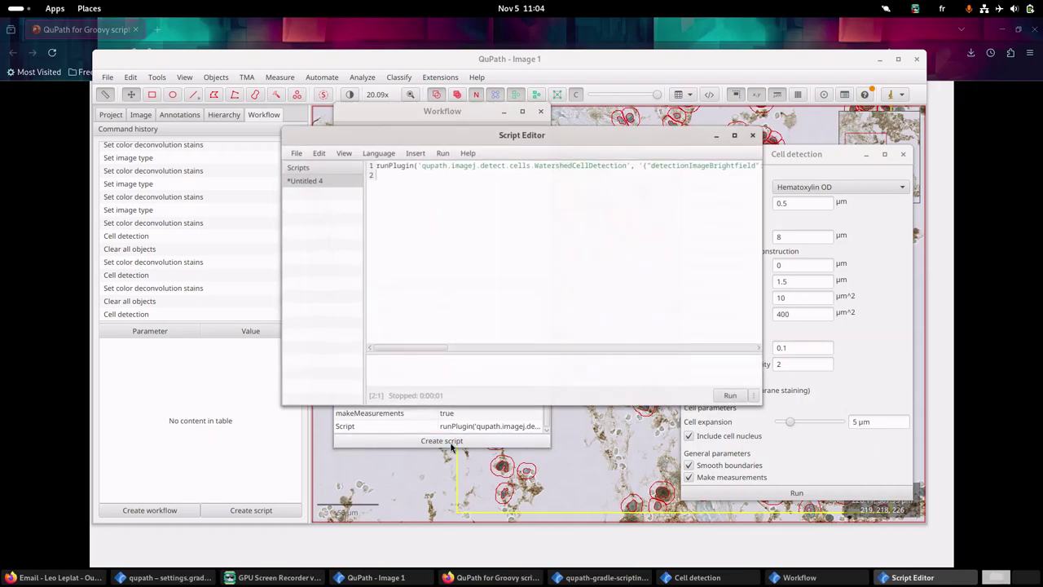
left_click_drag(510, 136, 451, 138)
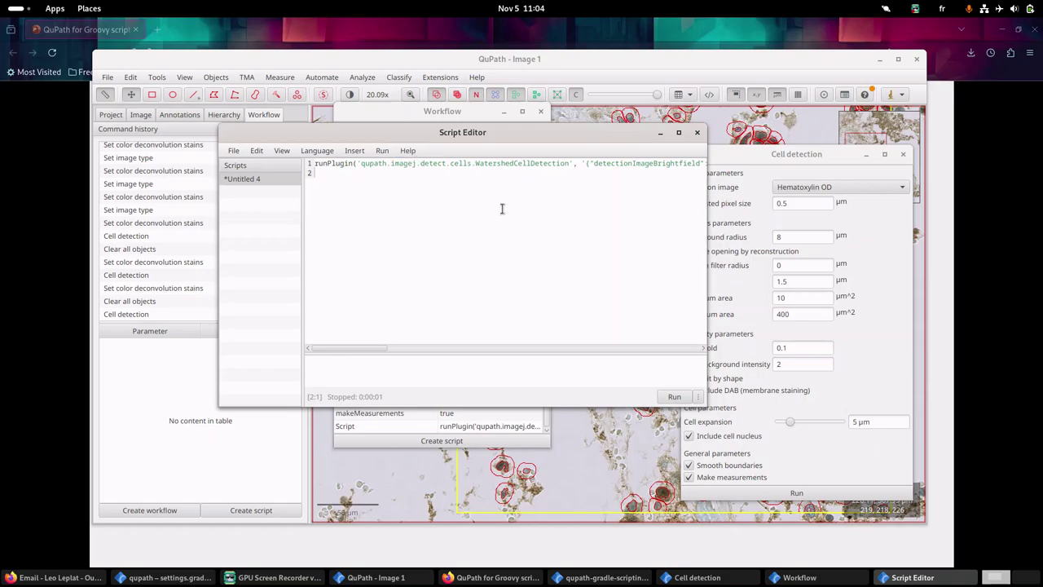
left_click_drag(564, 145, 823, 170)
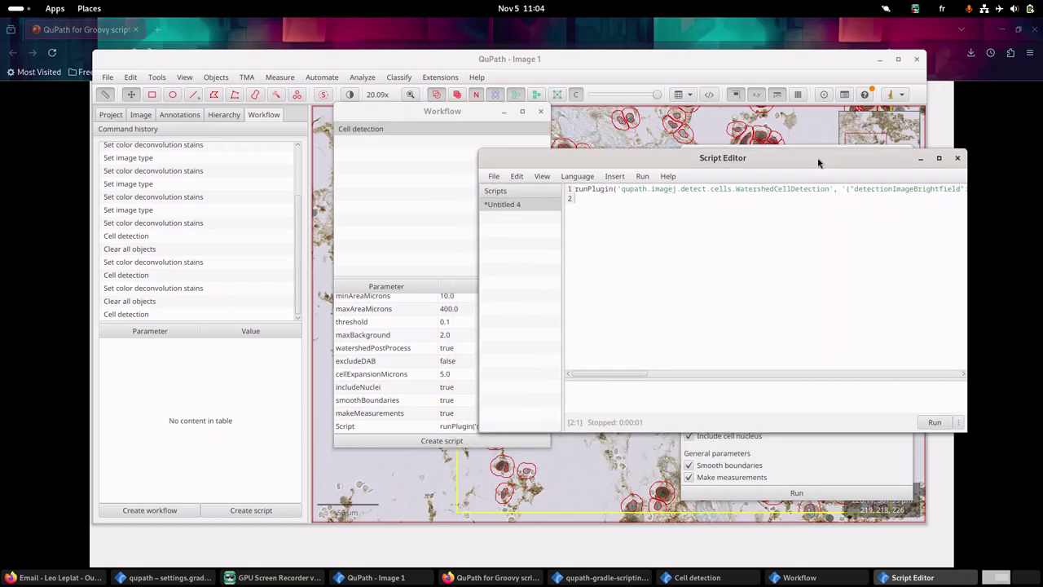
left_click(540, 111)
left_click_drag(677, 157, 719, 213)
left_click(903, 155)
Step: Open Image 2 from the project list without saving Image 1's changes
left_click(110, 114)
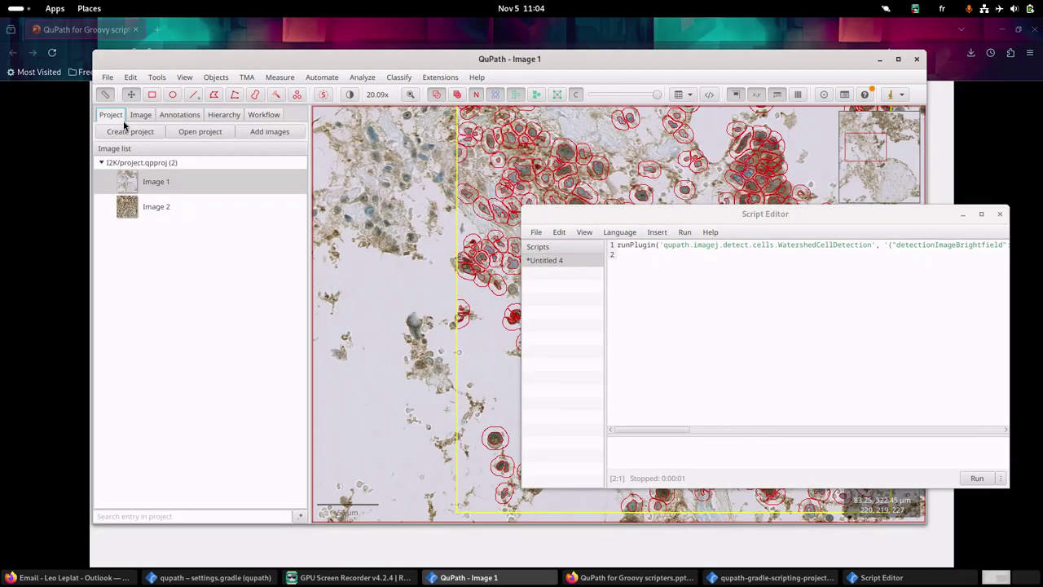
scroll(440, 211, "up", 5)
scroll(366, 210, "down", 10)
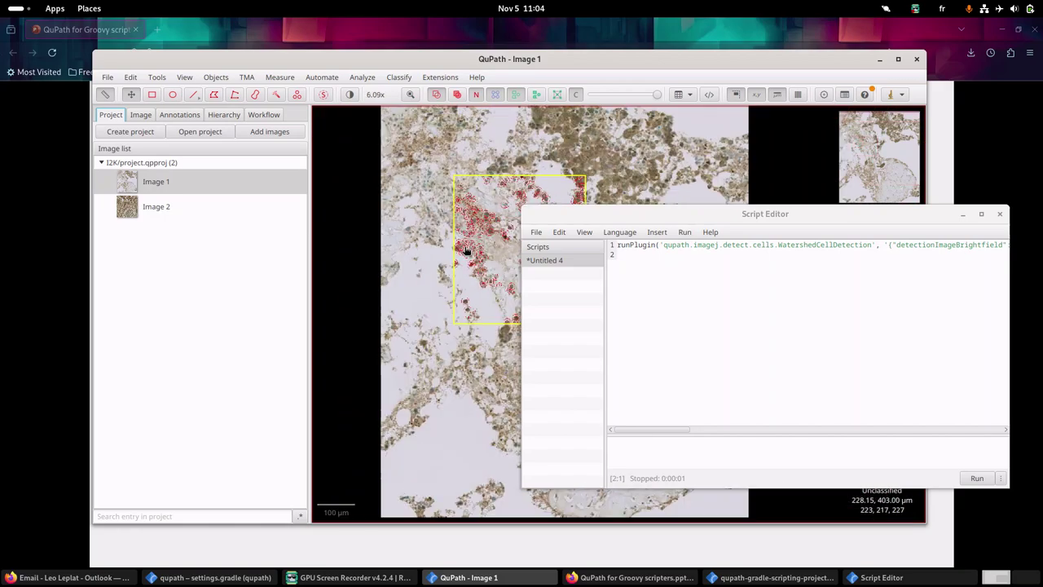
double_click(192, 205)
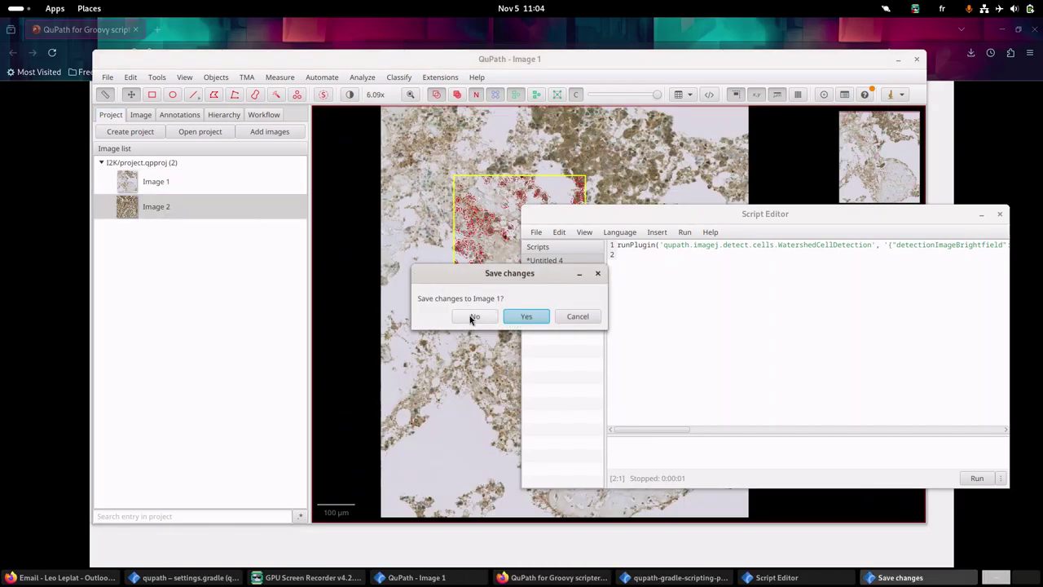
left_click(474, 317)
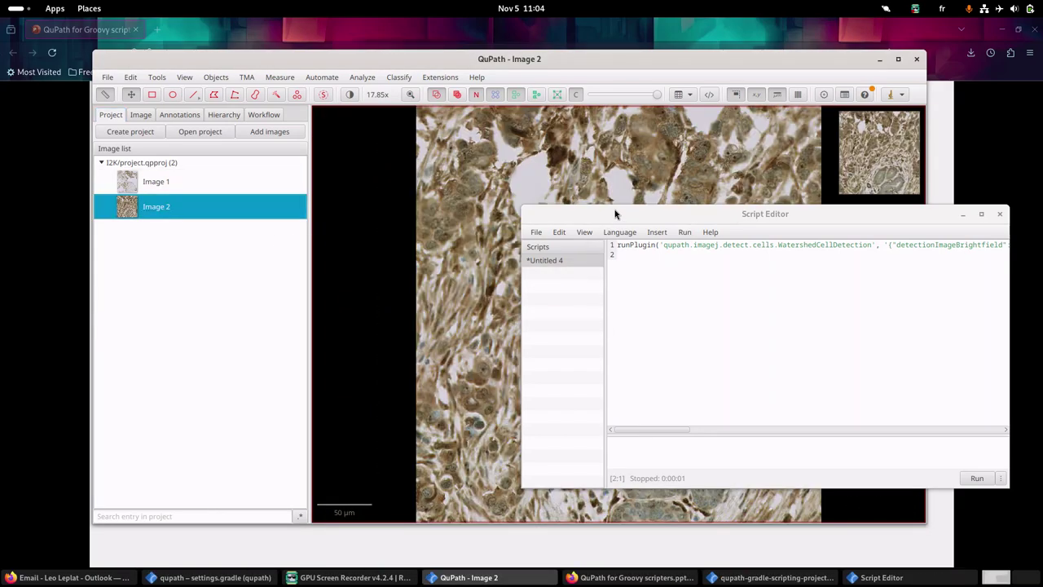
Step: Draw a rectangle on Image 2 and run the cell detection script to outline its cells
scroll(408, 245, "down", 5)
left_click(151, 94)
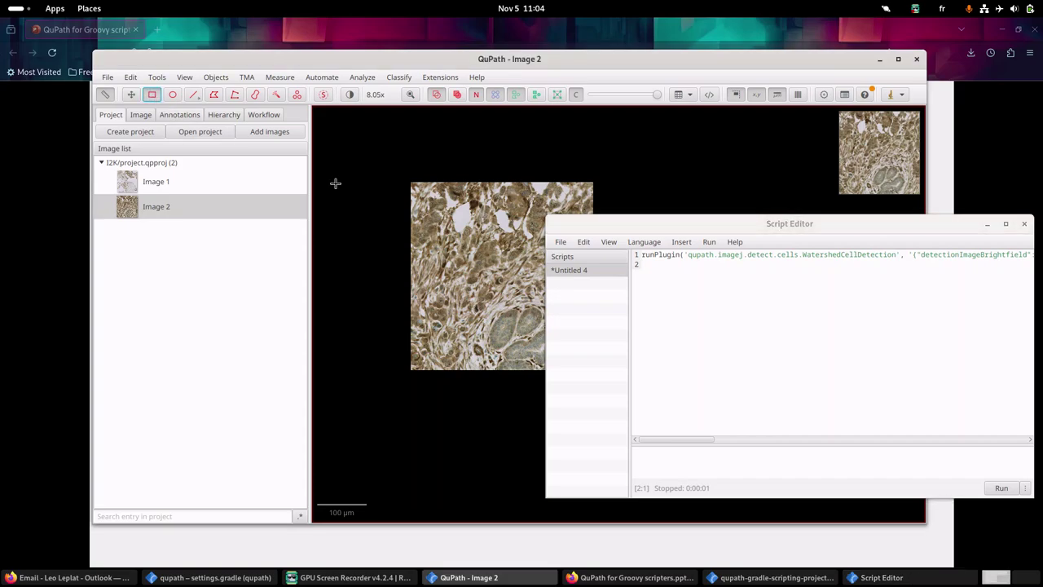
mouse_move(422, 196)
left_mouse_down()
mouse_move(501, 321)
mouse_move(531, 322)
left_mouse_up()
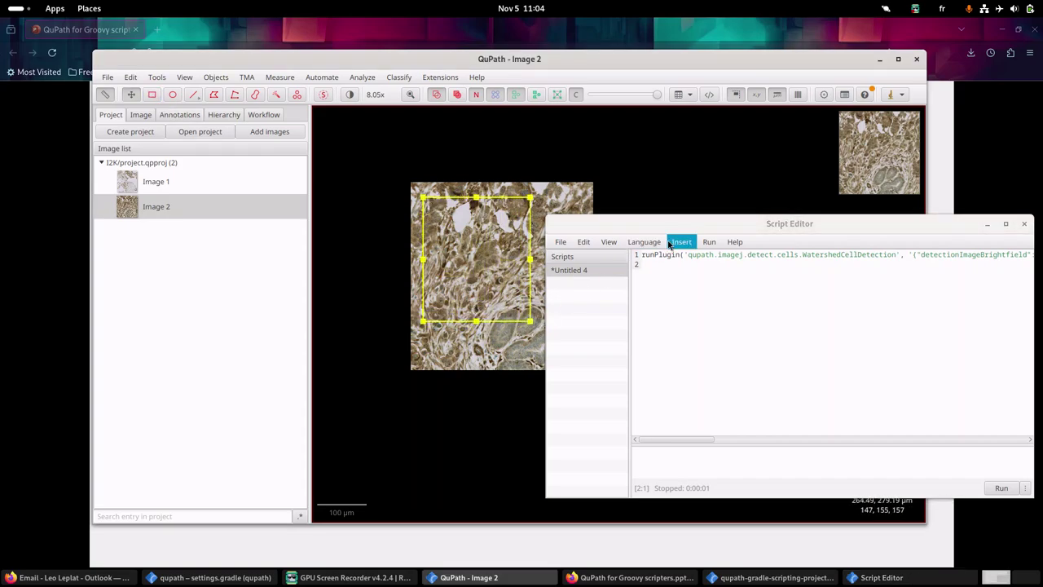
left_click(683, 222)
left_click_drag(683, 221, 653, 126)
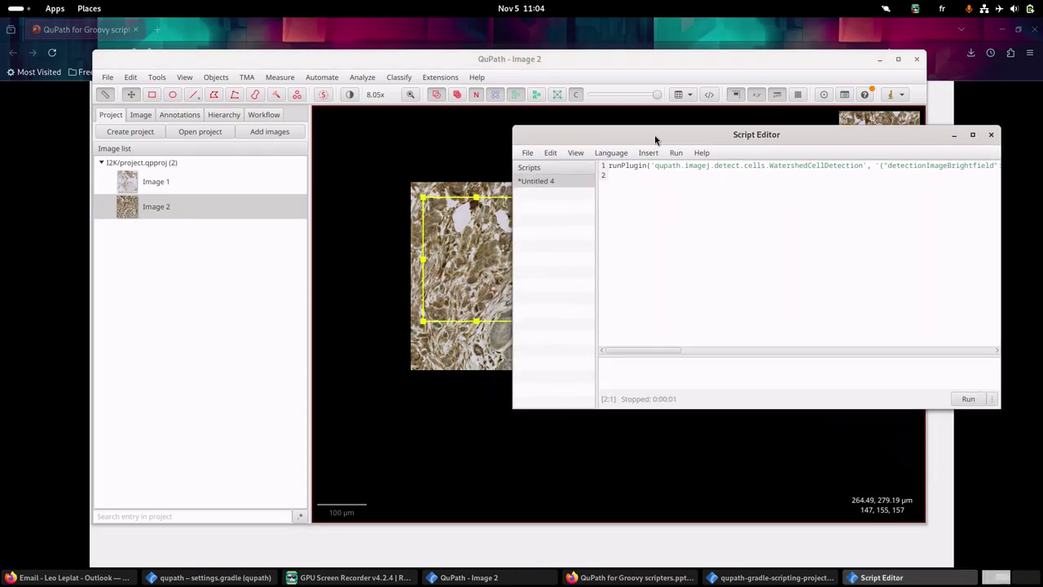
left_click(971, 395)
left_click_drag(601, 130, 653, 173)
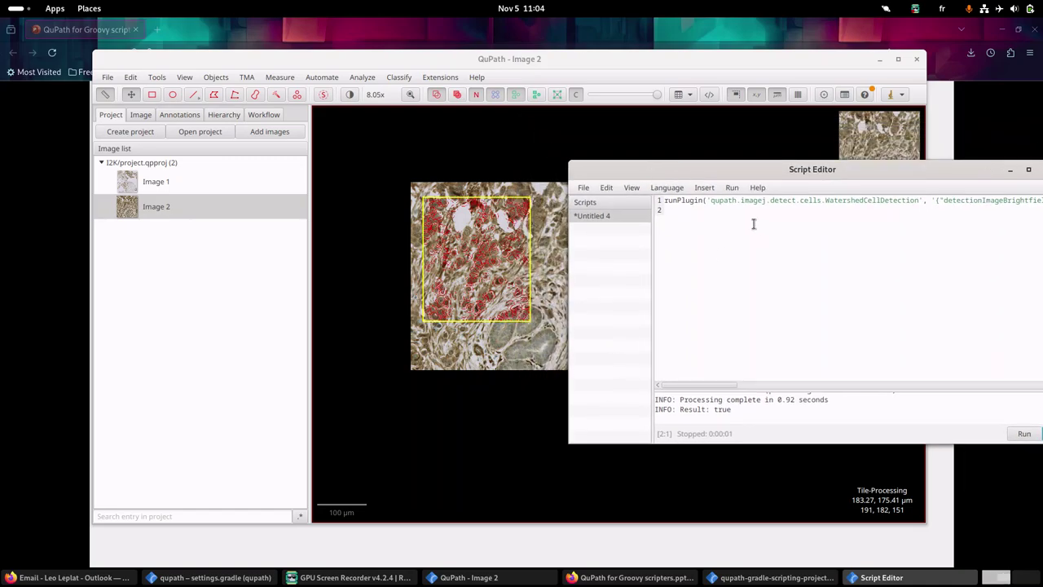
scroll(477, 269, "up", 2)
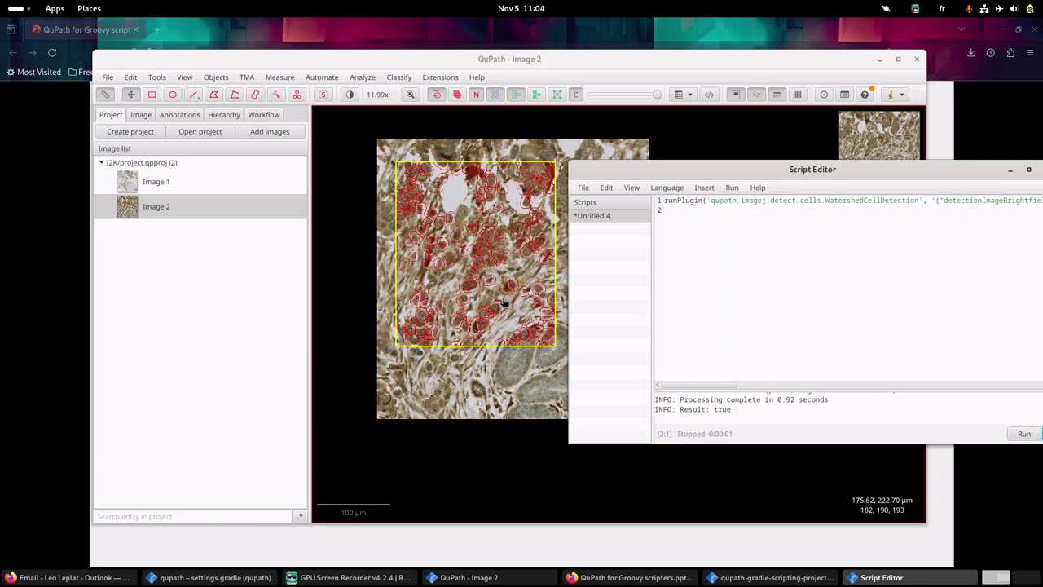
Step: Return to the presentation and move to the Scripts slide with its Script Editor example
left_click(80, 29)
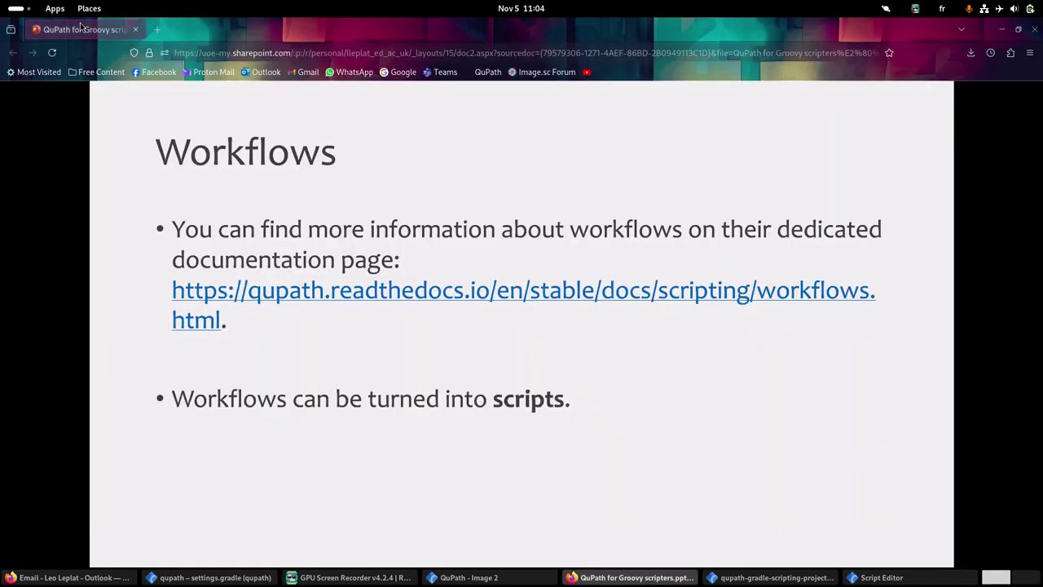
left_click(518, 394)
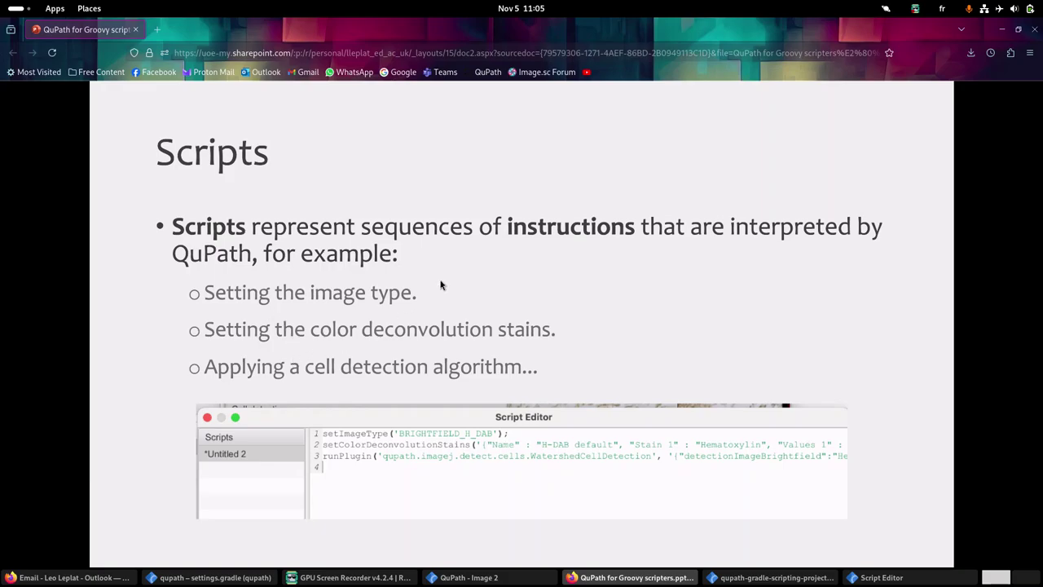
key("Right")
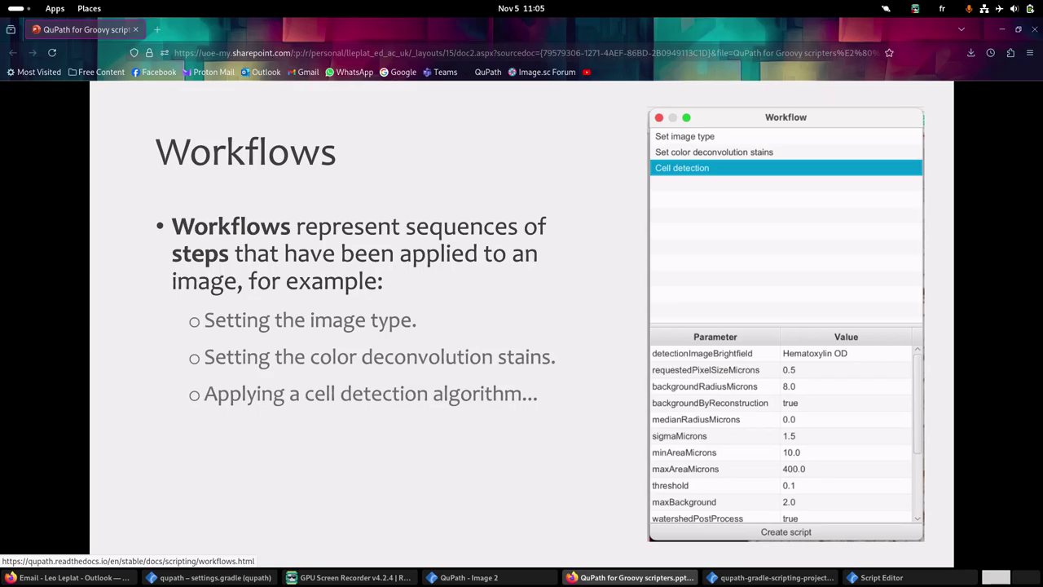
key("Right")
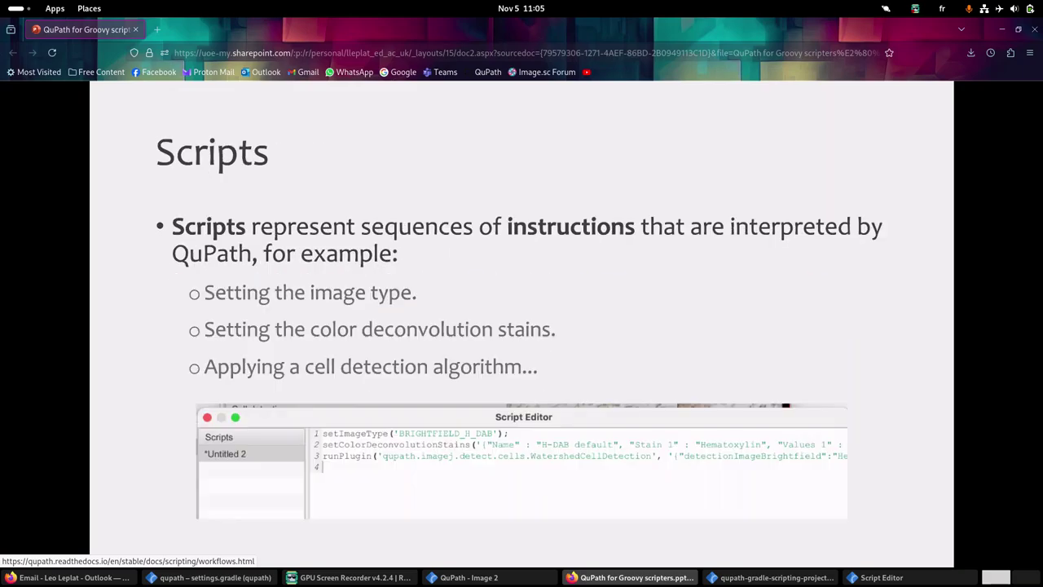